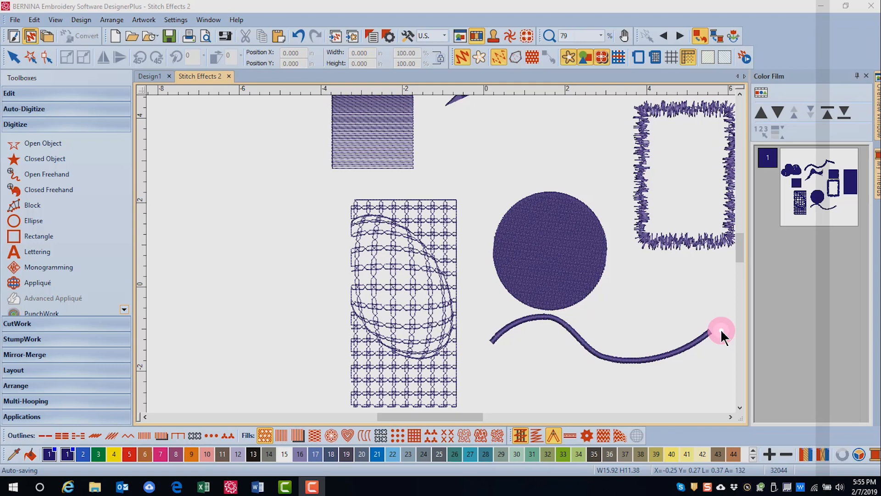
Start Color Blending on the filled circle with the first linear profile pair, using yellow thread 4 for the bottom layer and red thread 5 for the top.
{"action": "left_click", "coordinate": [585, 268]}
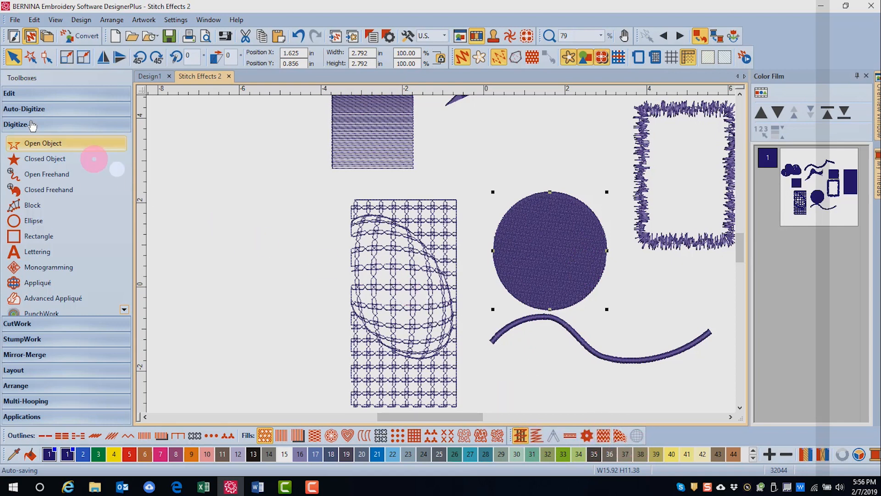
{"action": "left_click", "coordinate": [14, 94]}
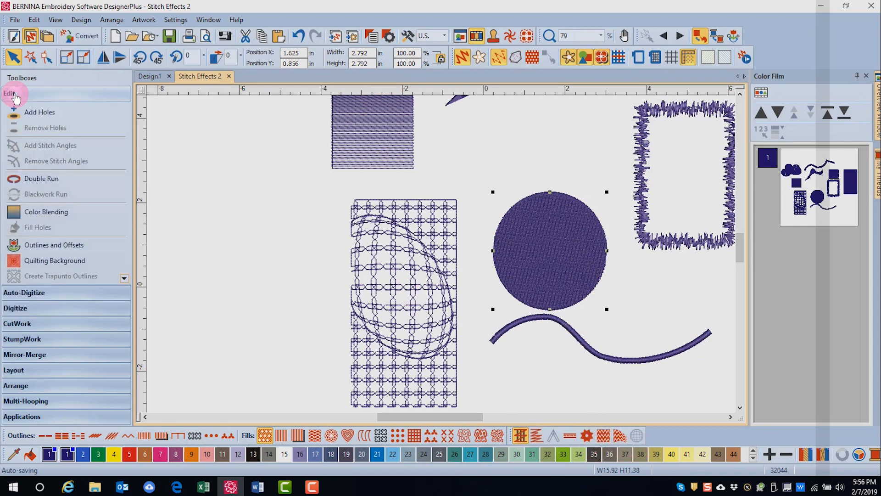
{"action": "left_click", "coordinate": [55, 214]}
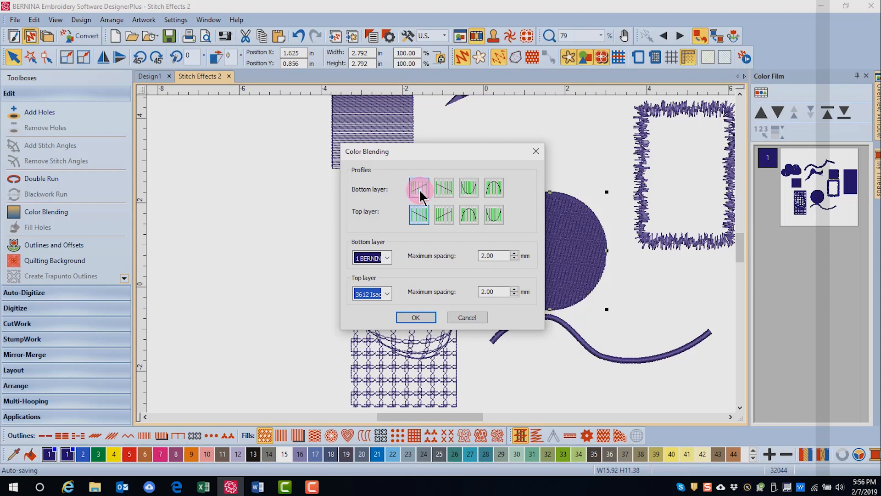
{"action": "left_click", "coordinate": [418, 215]}
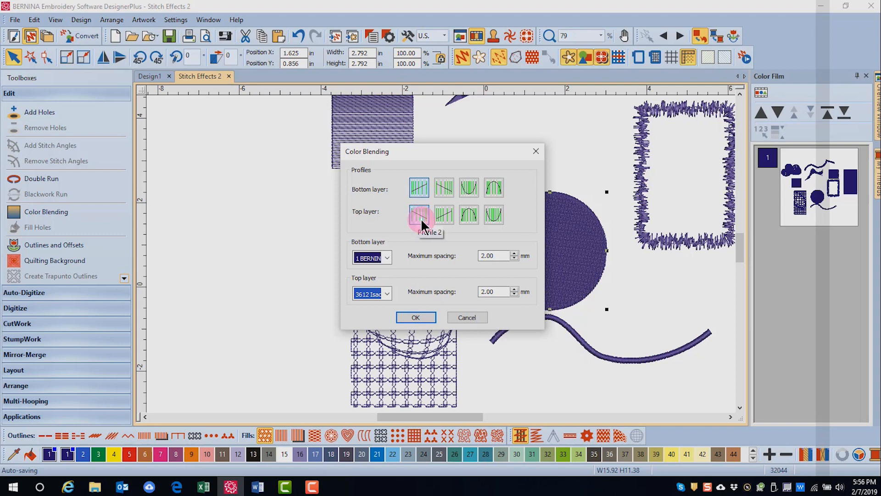
{"action": "left_click", "coordinate": [388, 255]}
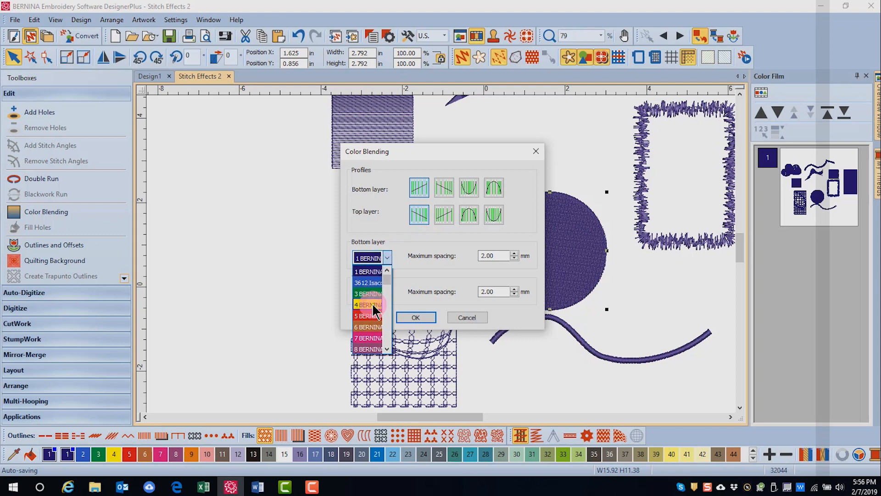
{"action": "left_click", "coordinate": [372, 305]}
{"action": "left_click", "coordinate": [388, 293]}
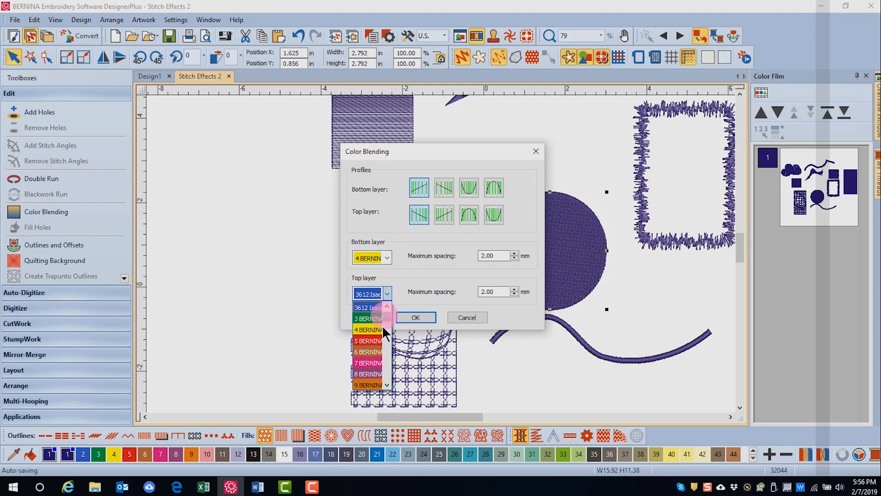
{"action": "left_click", "coordinate": [376, 340]}
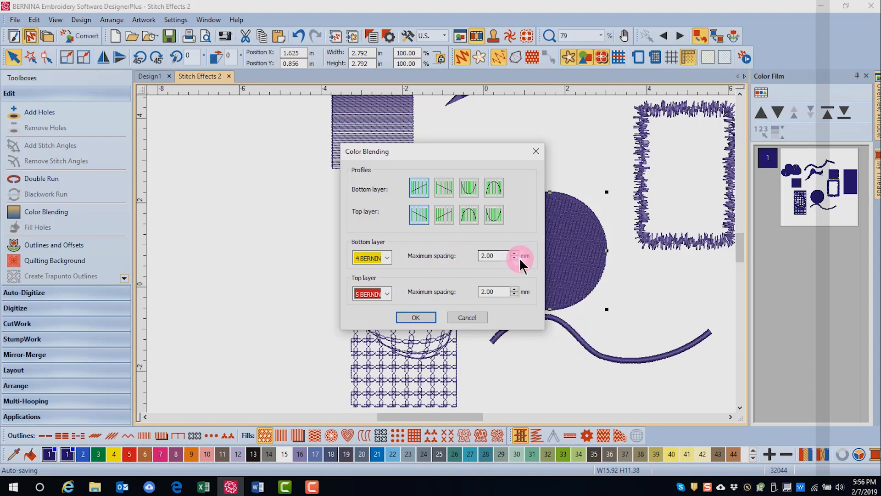
Set the maximum spacing of both blend layers to 2.5 mm and apply the color blend to the circle.
{"action": "double_click", "coordinate": [490, 255]}
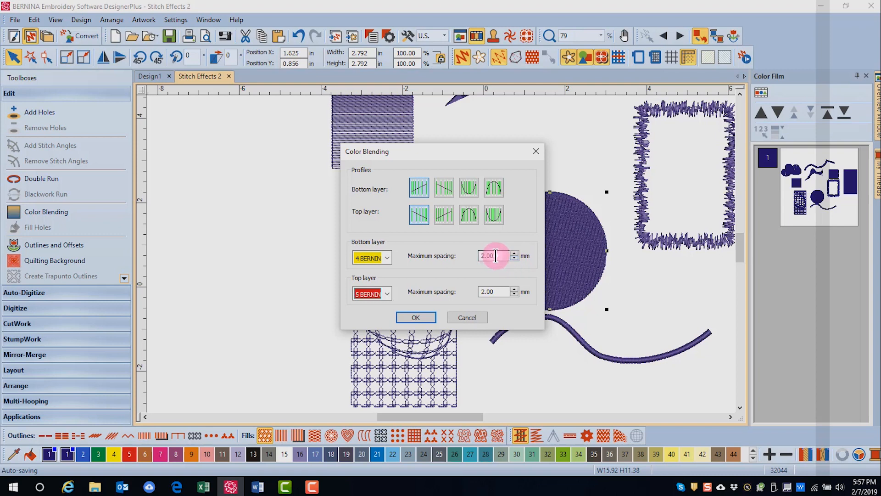
{"action": "type", "text": "2.5"}
{"action": "key", "text": "Tab"}
{"action": "key", "text": "Tab"}
{"action": "type", "text": "2.5"}
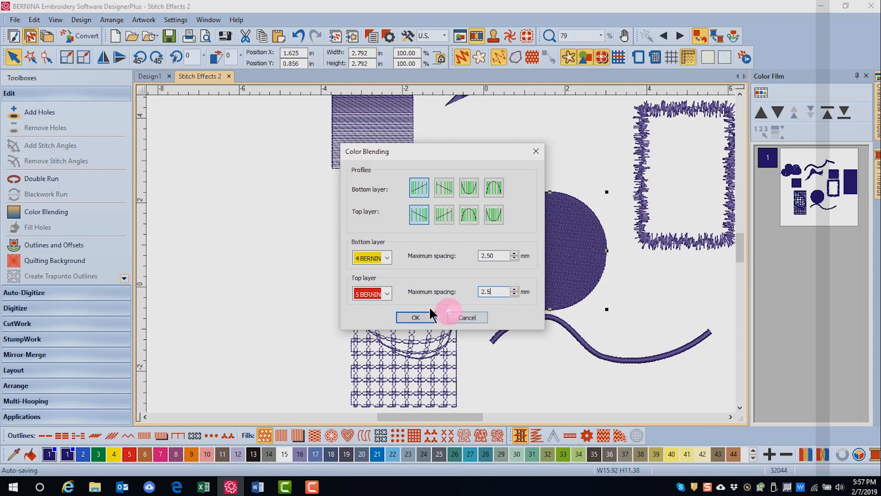
{"action": "left_click", "coordinate": [418, 318]}
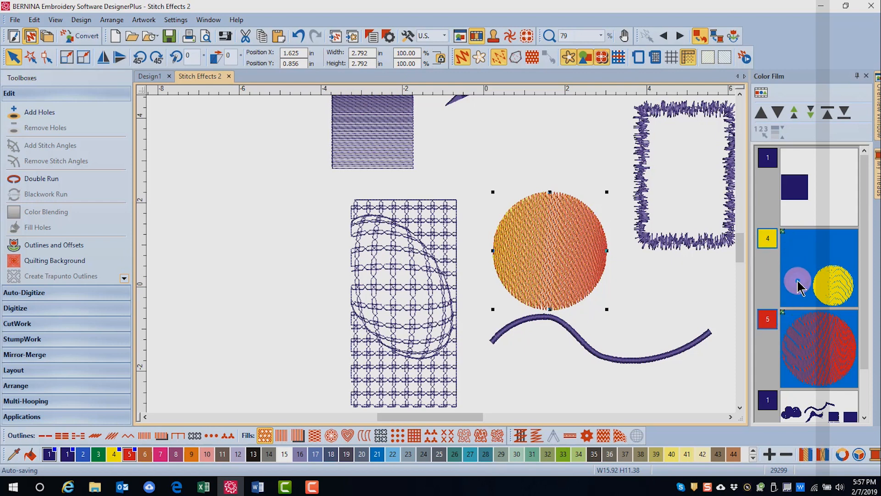
Ungroup the blended circle and examine the gradient fill profile and maximum spacing of its yellow layer.
{"action": "right_click", "coordinate": [568, 263]}
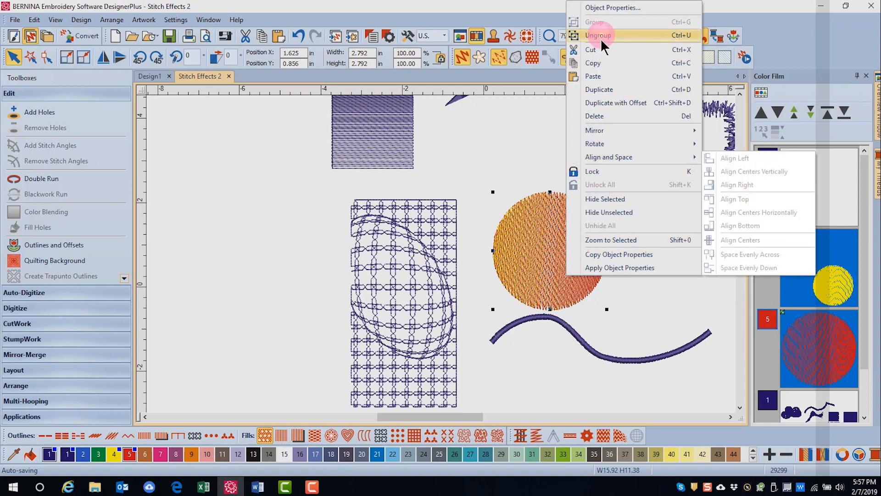
{"action": "left_click", "coordinate": [601, 37]}
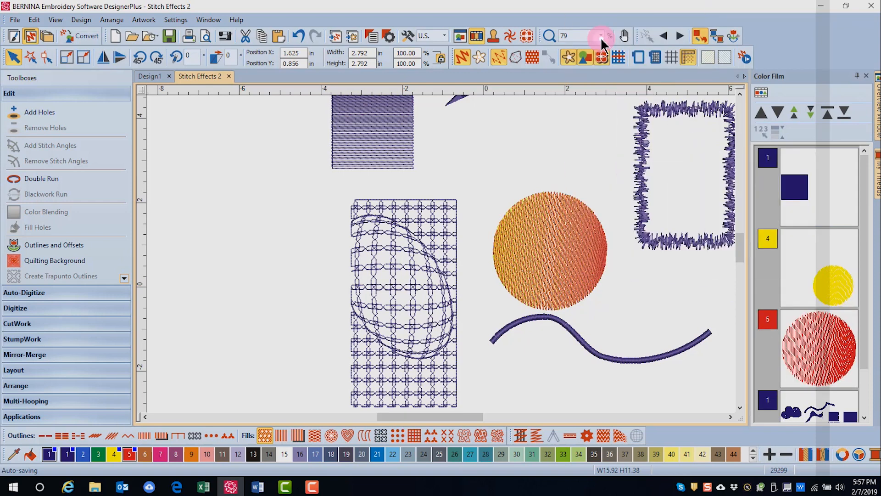
{"action": "left_click", "coordinate": [806, 285]}
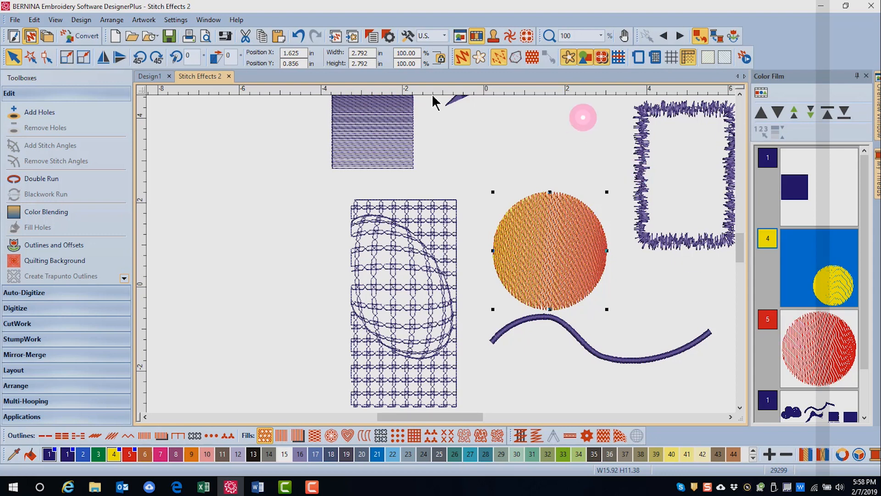
{"action": "left_click", "coordinate": [388, 35]}
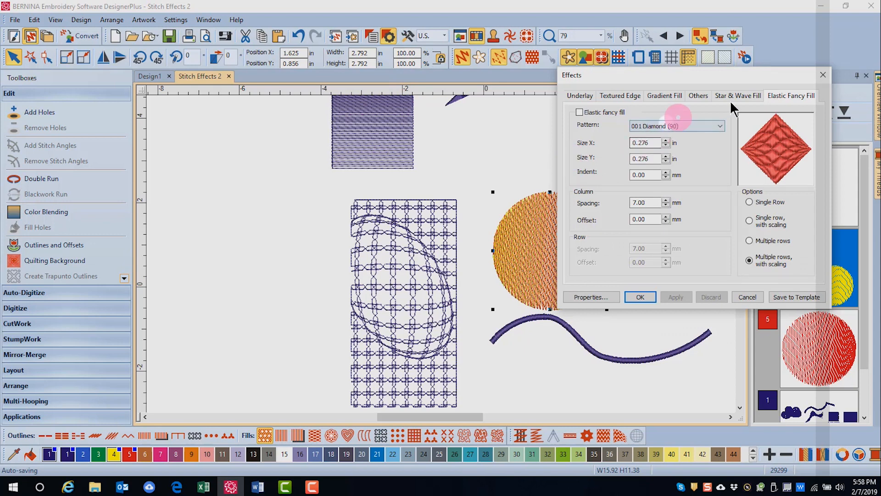
{"action": "left_click", "coordinate": [665, 95]}
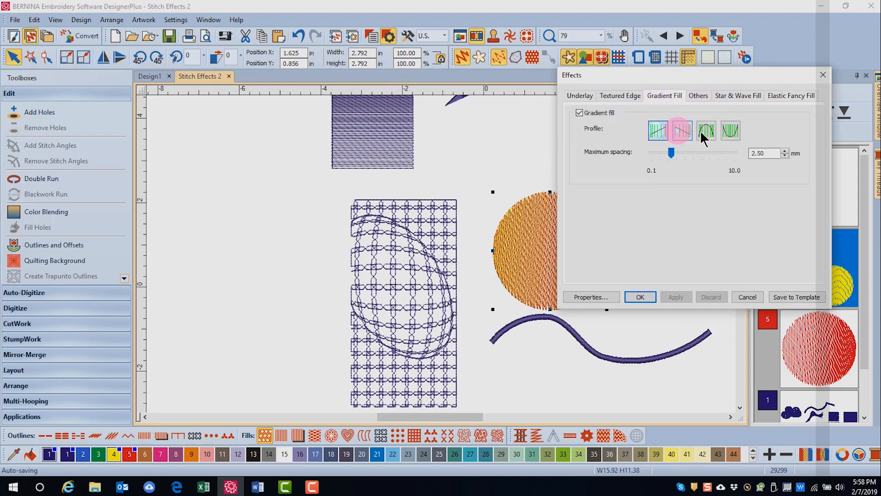
{"action": "left_click", "coordinate": [677, 171]}
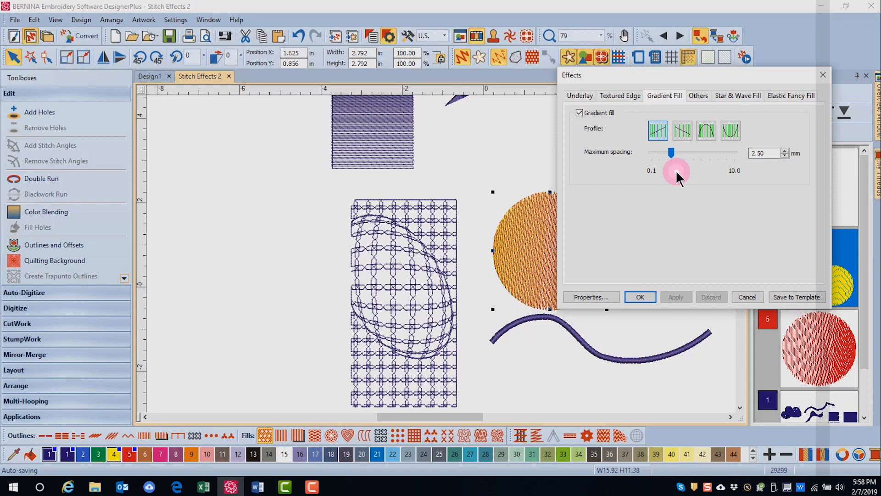
{"action": "left_click", "coordinate": [823, 75]}
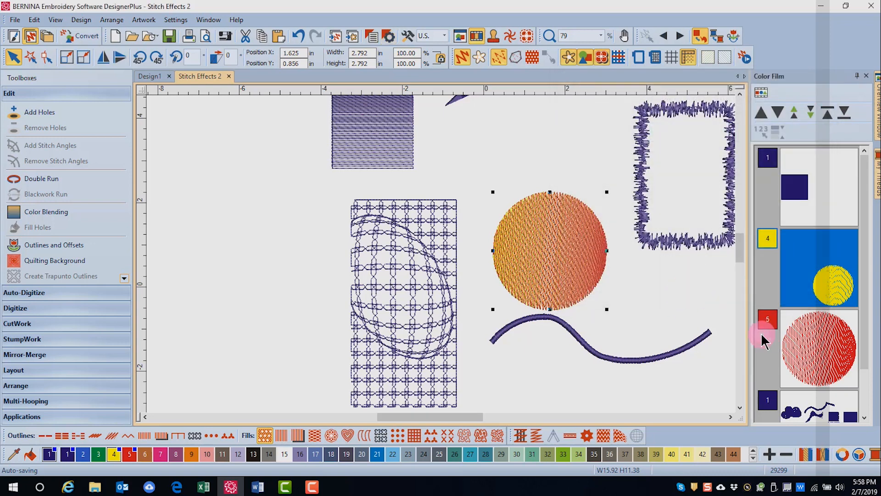
Select the circle's red layer together with the yellow one and group them again.
{"action": "left_click", "coordinate": [811, 347]}
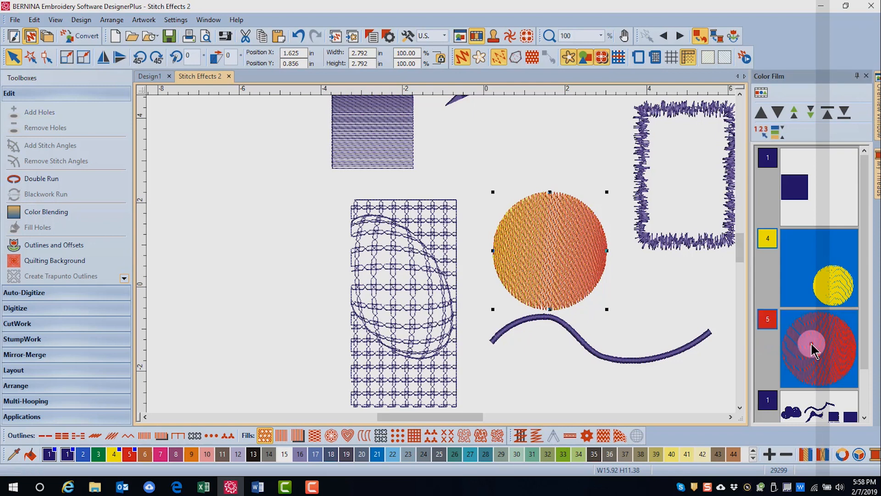
{"action": "right_click", "coordinate": [811, 350]}
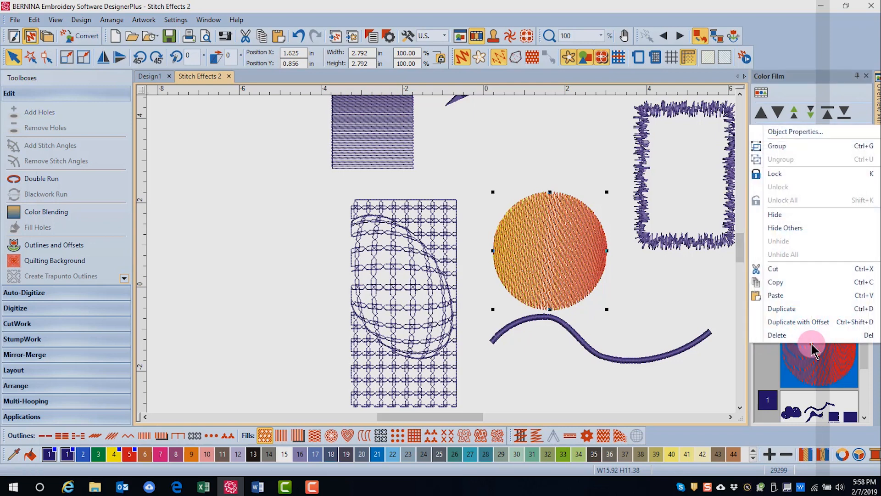
{"action": "left_click", "coordinate": [795, 147]}
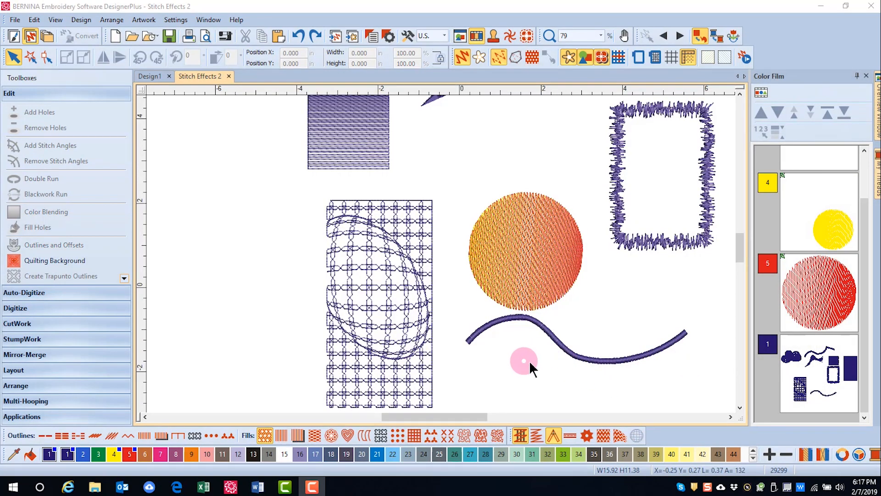
Change the wavy line to a blanket stitch outline and apply Color Blending with yellow thread 4 as bottom layer and red thread 5 as top layer.
{"action": "left_click", "coordinate": [586, 358]}
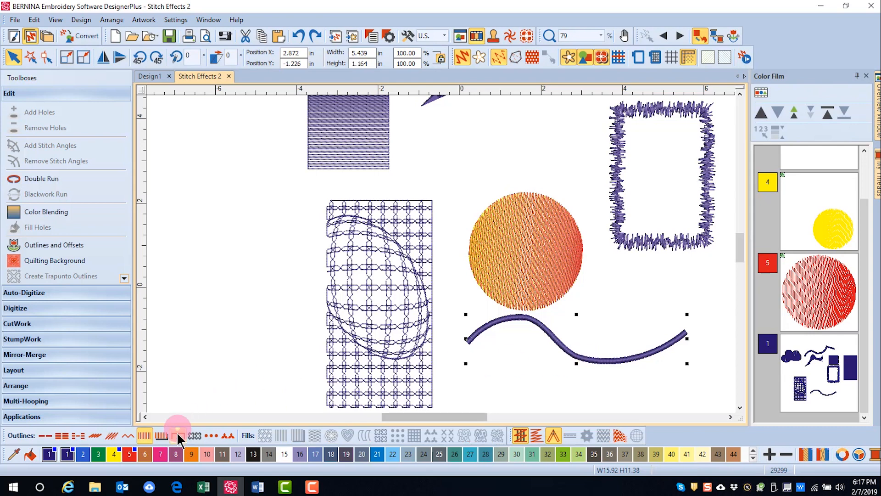
{"action": "left_click", "coordinate": [178, 435]}
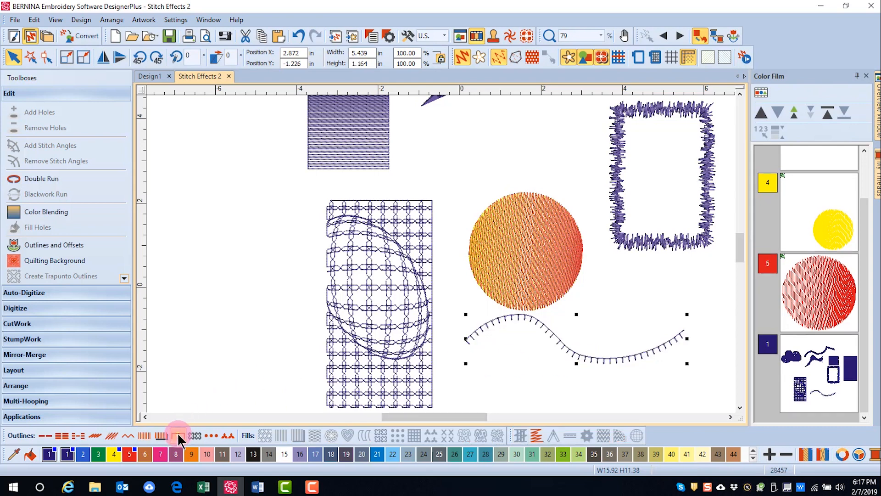
{"action": "left_click", "coordinate": [44, 212]}
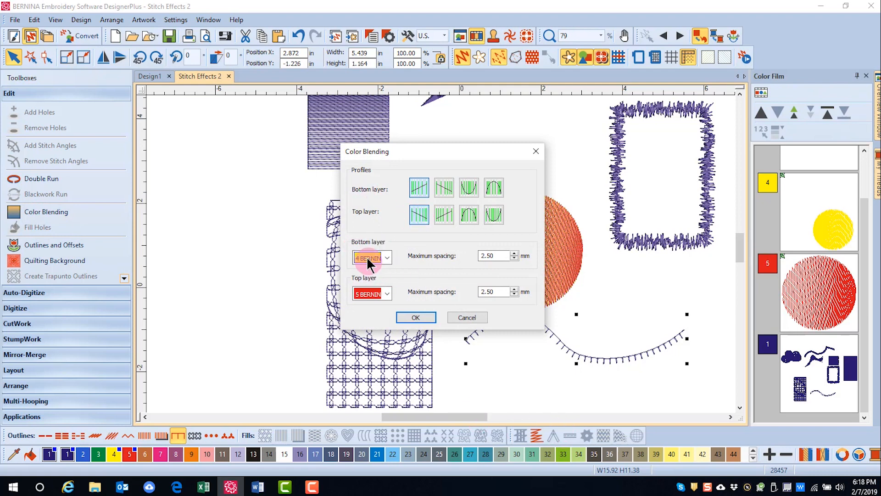
{"action": "left_click", "coordinate": [370, 293]}
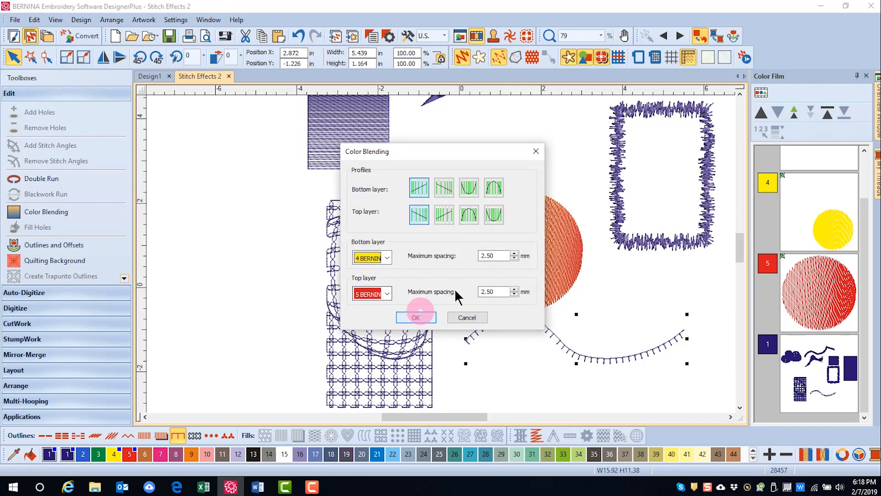
{"action": "left_click", "coordinate": [424, 318]}
{"action": "left_click", "coordinate": [424, 318]}
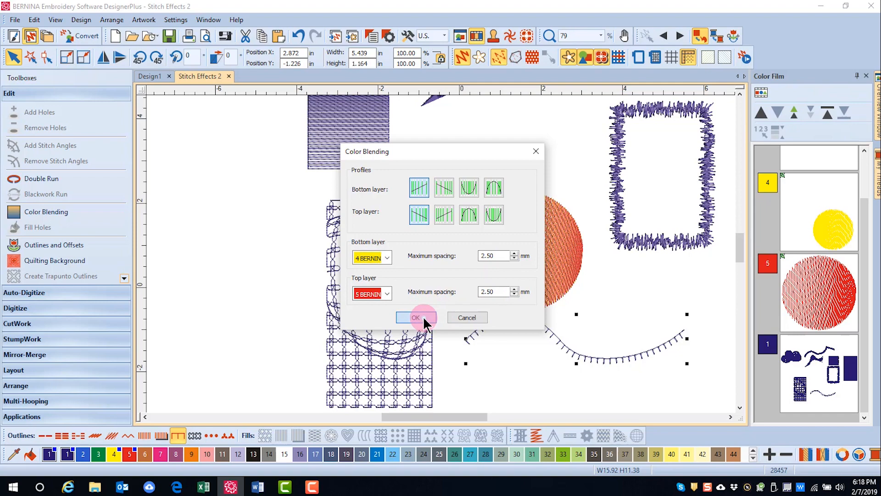
{"action": "scroll", "coordinate": [590, 360], "scroll_direction": "up", "scroll_amount": 5}
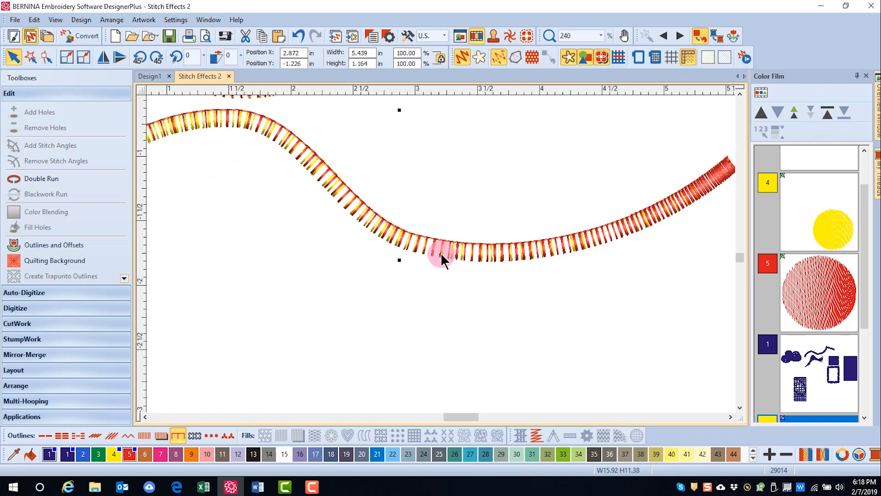
{"action": "scroll", "coordinate": [442, 250], "scroll_direction": "down", "scroll_amount": 2}
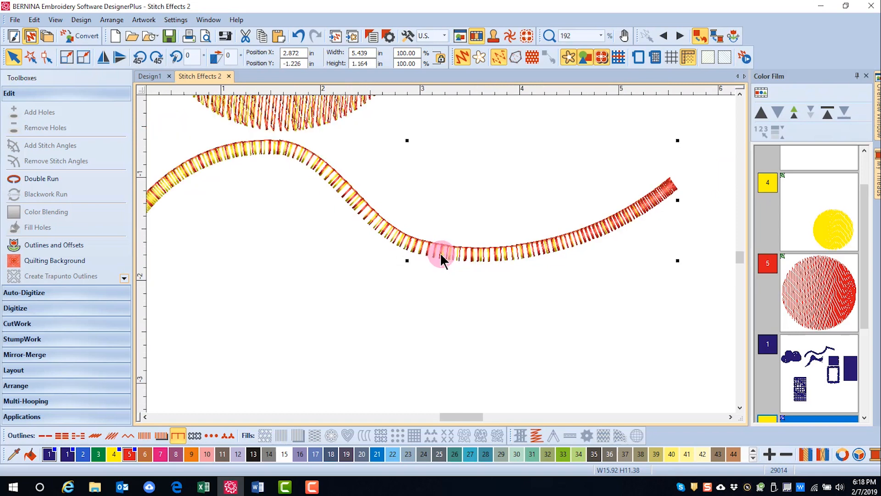